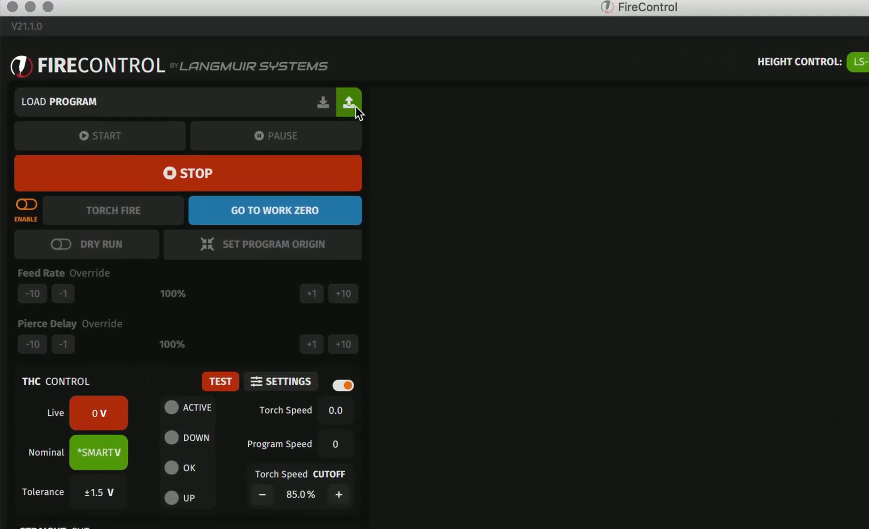
Load the ExampleCow.nc program from the Example Programs folder
{"action": "left_click", "coordinate": [354, 104]}
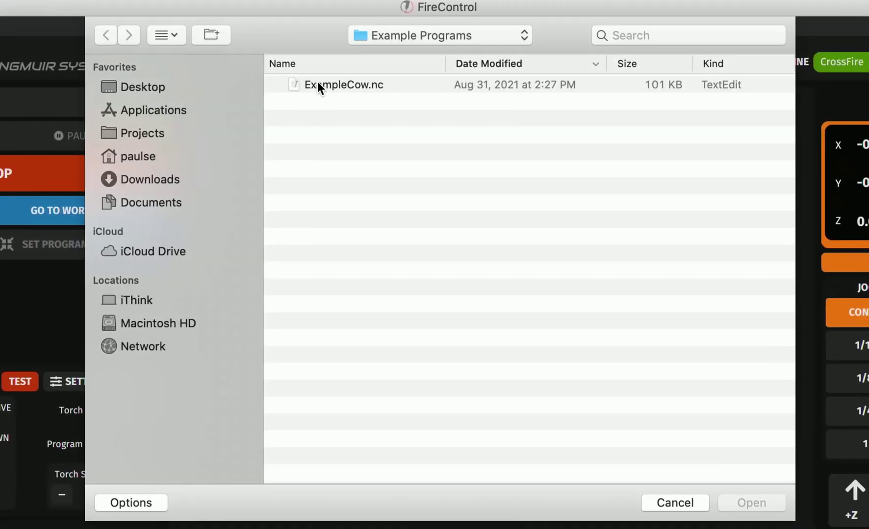
{"action": "left_click", "coordinate": [346, 88]}
{"action": "left_click", "coordinate": [754, 510]}
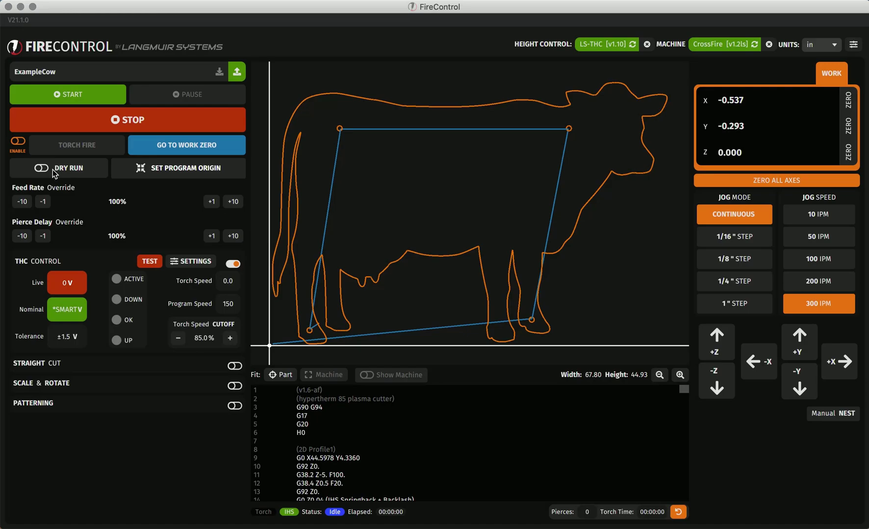
Run ExampleCow as a dry run, and switch dry run mode back off
{"action": "left_click", "coordinate": [54, 170]}
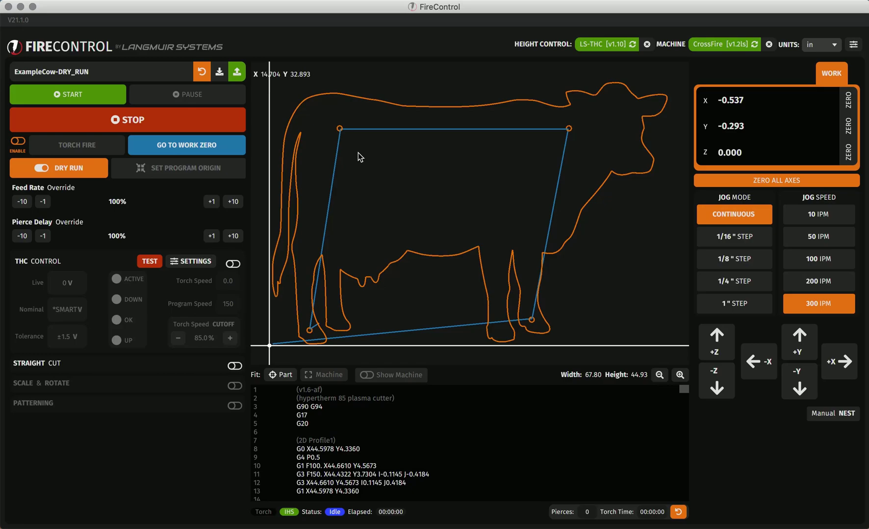
{"action": "left_click", "coordinate": [53, 98]}
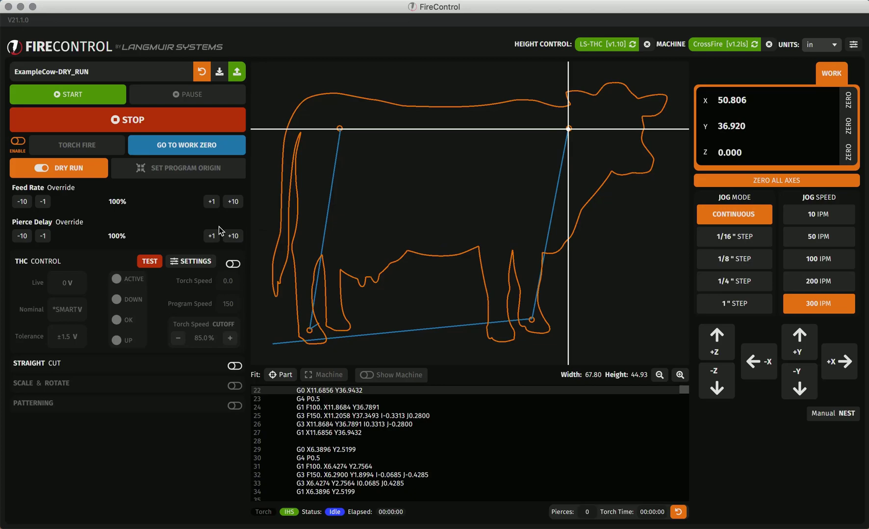
{"action": "left_click", "coordinate": [31, 168]}
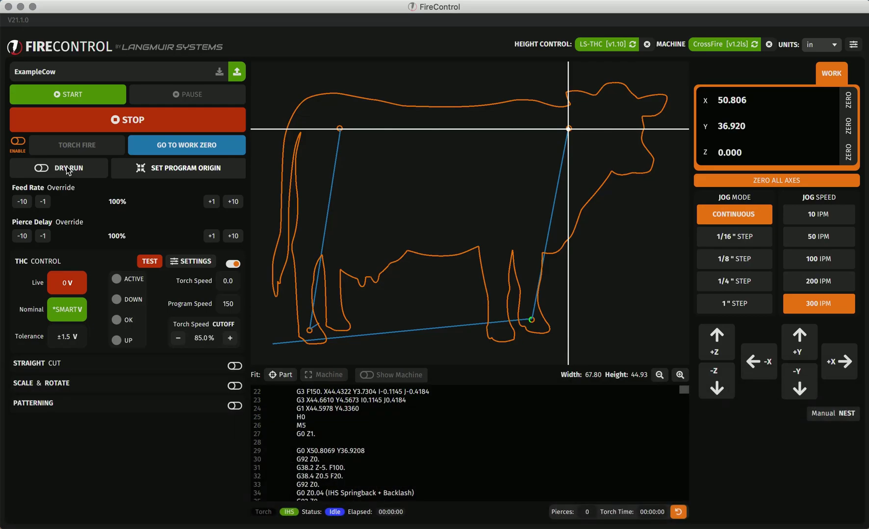
Save a dry-run version as ExampleCow-DRY_RUN.gcode in Example Programs, and revert to the original program
{"action": "left_click", "coordinate": [67, 167]}
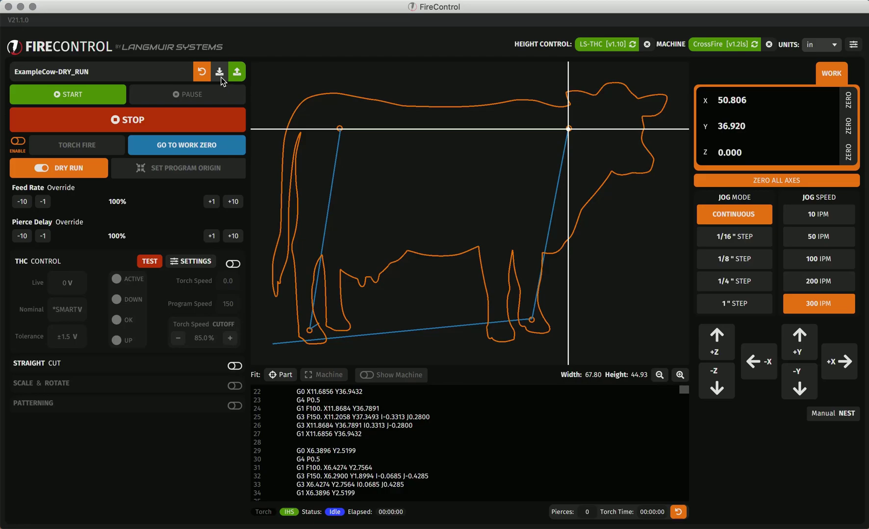
{"action": "left_click", "coordinate": [221, 76]}
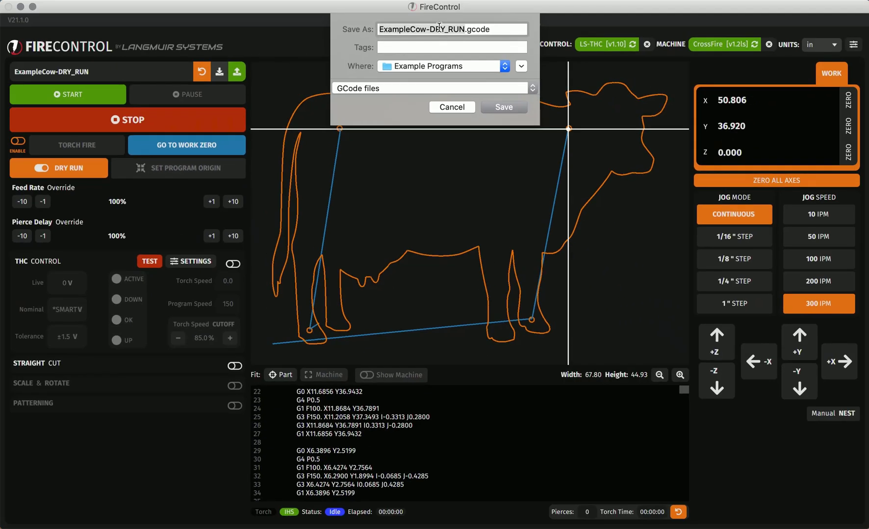
{"action": "key", "text": "Return"}
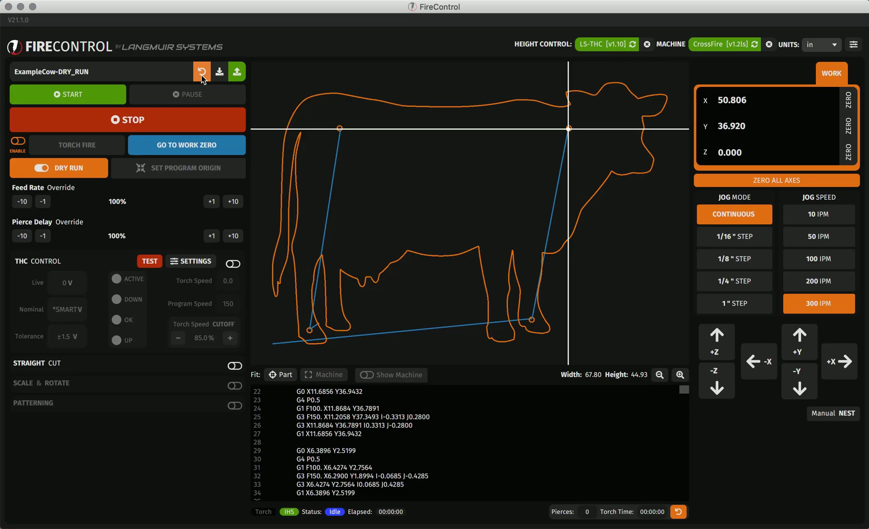
{"action": "left_click", "coordinate": [201, 74]}
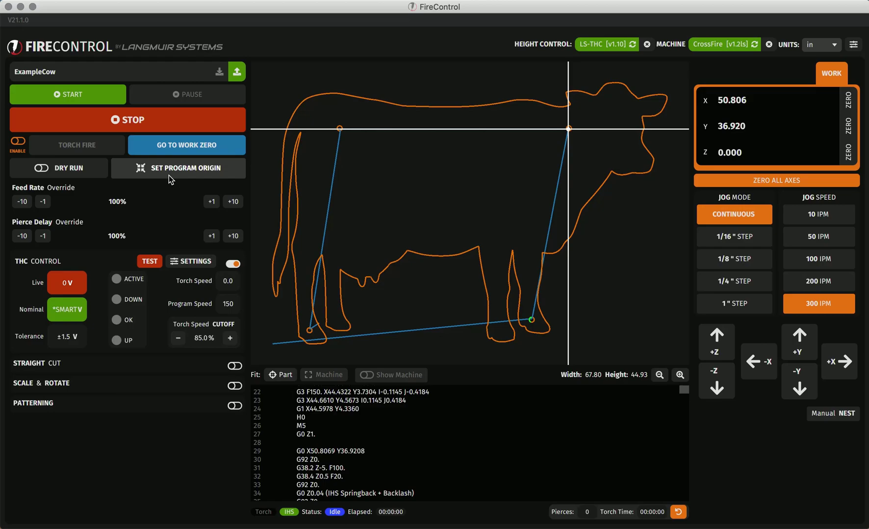
Set the program origin to the center of the cow part
{"action": "left_click", "coordinate": [168, 175]}
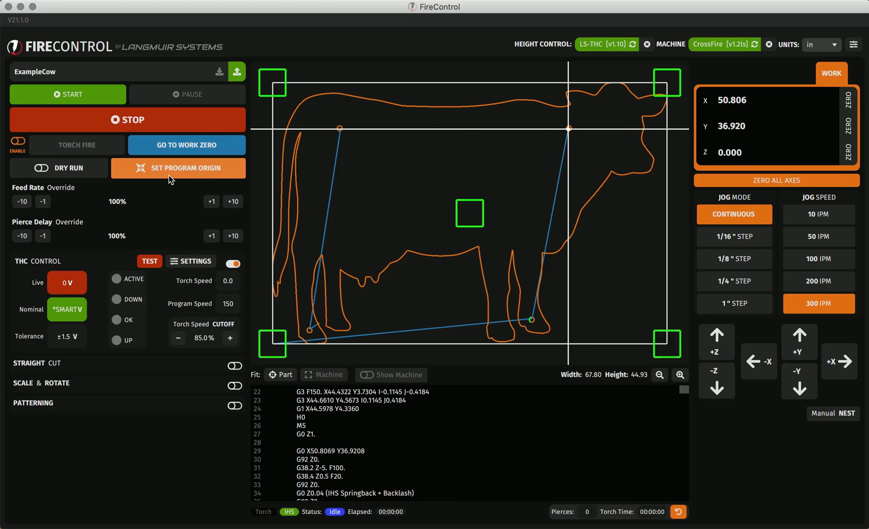
{"action": "left_click", "coordinate": [460, 218]}
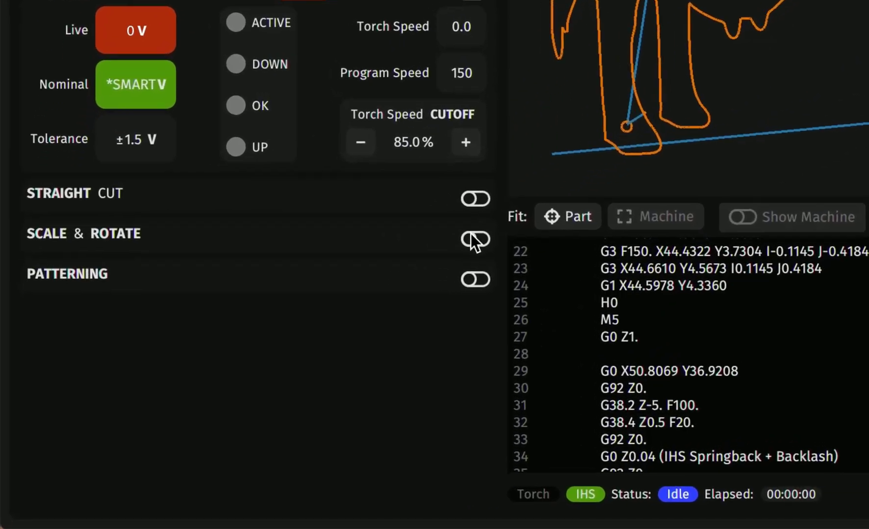
Enable scaling and rotation, and scale the cow by 0.5 twice to reach 0.250x
{"action": "left_click", "coordinate": [472, 238]}
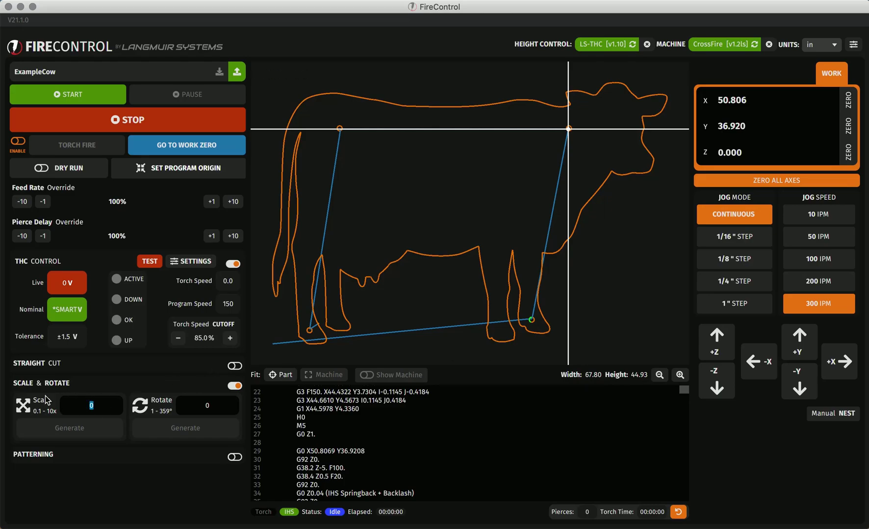
{"action": "type", "text": ".5"}
{"action": "key", "text": "Return"}
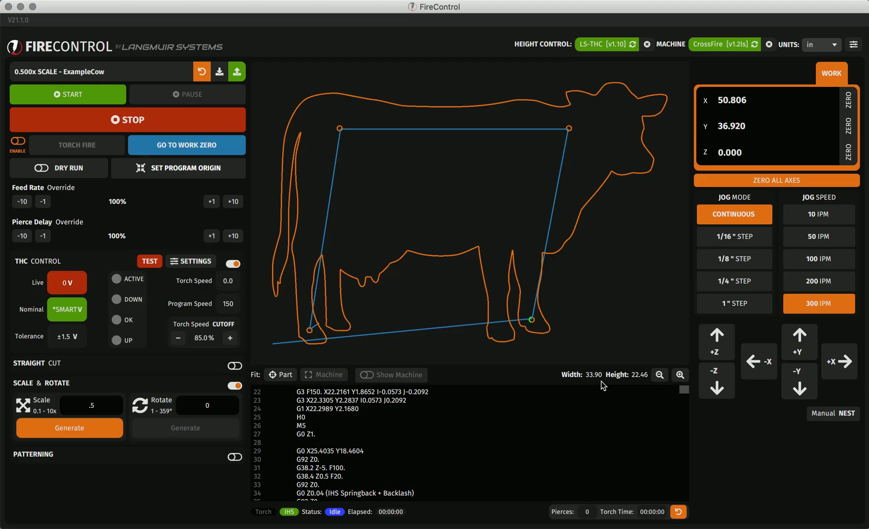
{"action": "left_click", "coordinate": [95, 426]}
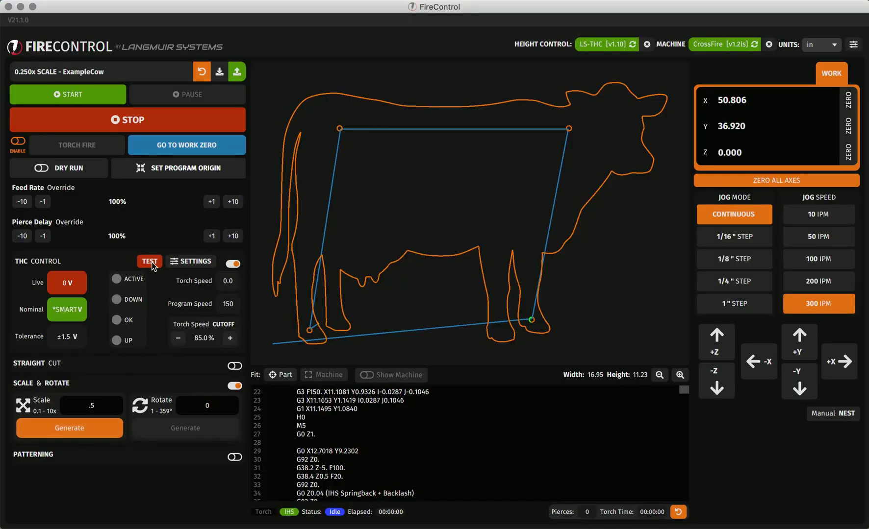
Rotate the scaled cow in 90° increments to 270°, with the program origin at the part's bottom-left corner
{"action": "left_click", "coordinate": [78, 108]}
{"action": "left_click", "coordinate": [213, 406]}
{"action": "double_click", "coordinate": [214, 408]}
{"action": "type", "text": "90"}
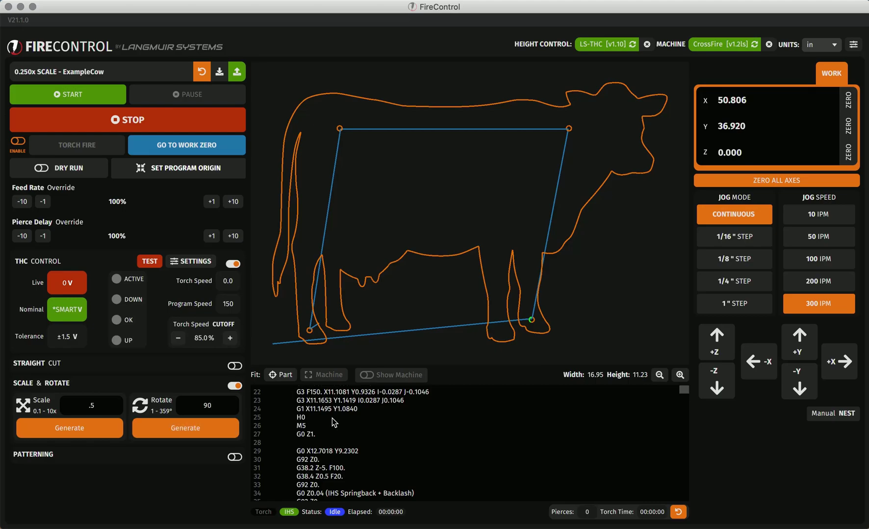
{"action": "left_click", "coordinate": [190, 435]}
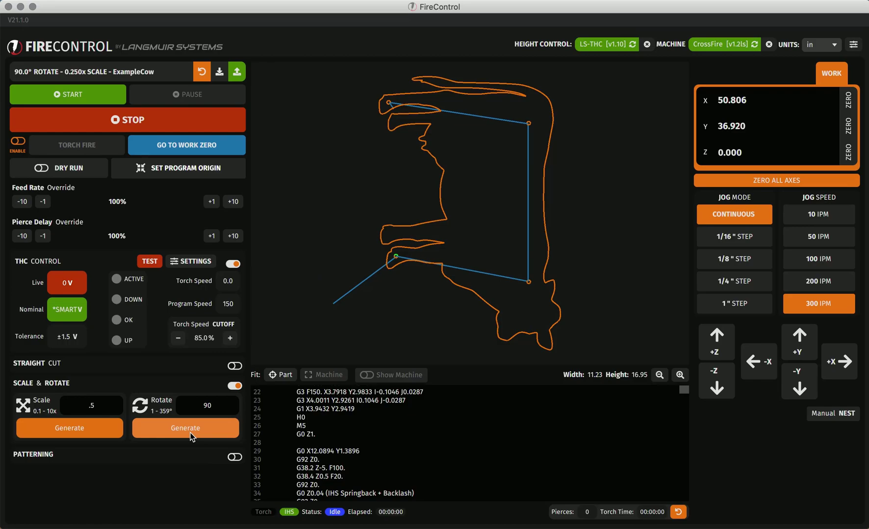
{"action": "left_click", "coordinate": [192, 436]}
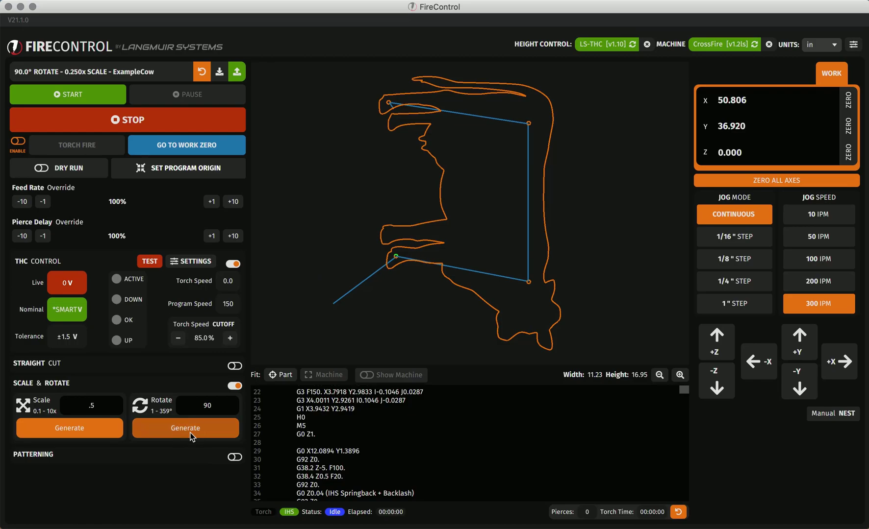
{"action": "left_click", "coordinate": [192, 437]}
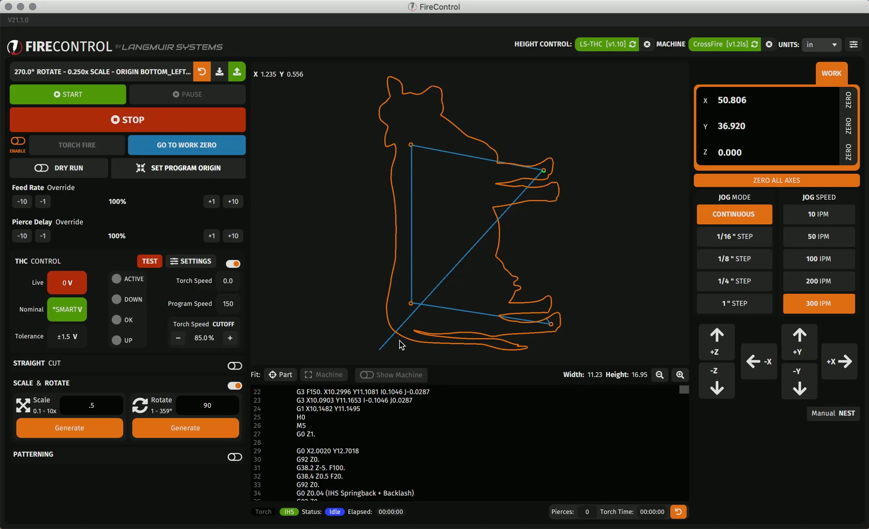
Generate a pattern of the rotated cow with 4 columns, 2 rows and 0.15 in spacing
{"action": "left_click", "coordinate": [234, 456]}
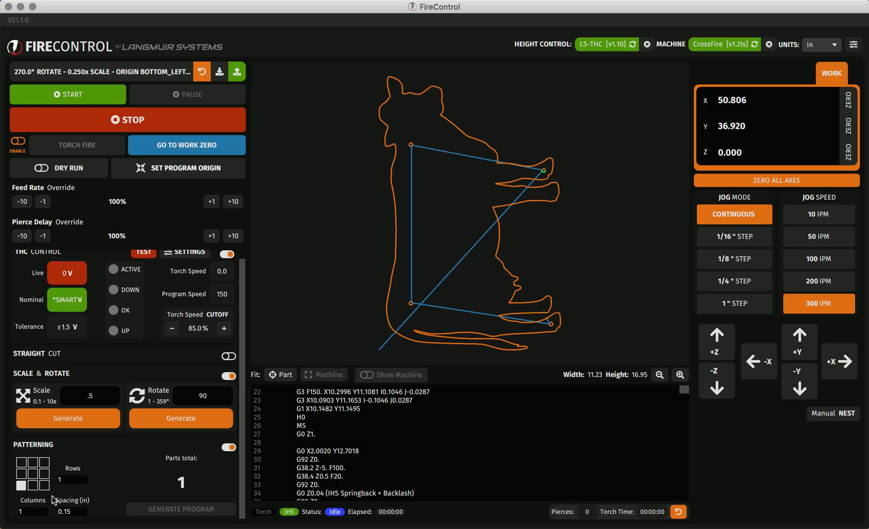
{"action": "left_click", "coordinate": [138, 509]}
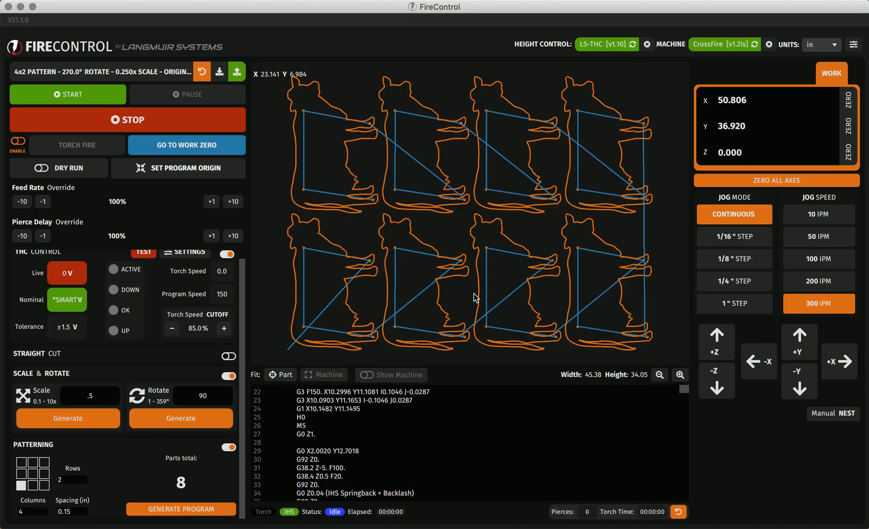
Scale the whole cow pattern by a factor of 0.97
{"action": "key", "text": "BackSpace"}
{"action": "type", "text": "97"}
{"action": "key", "text": "Return"}
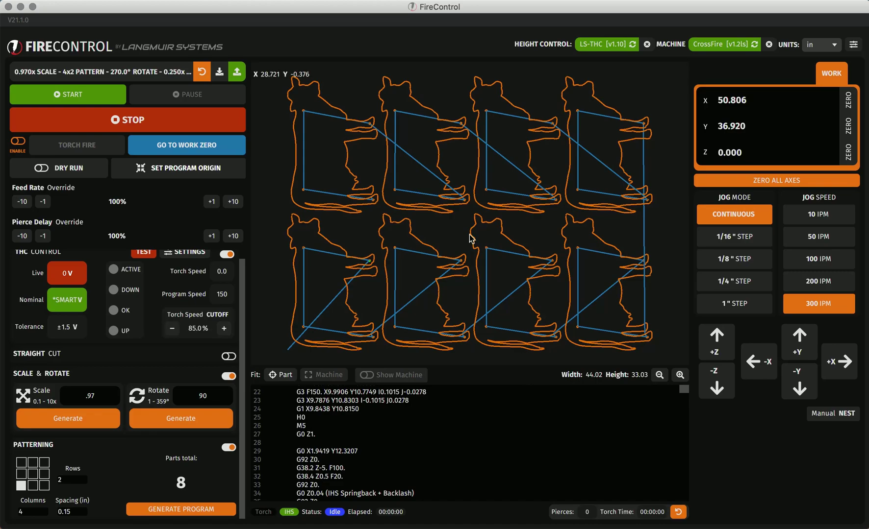
Save the scaled pattern program to Example Programs under its suggested name, and revert to the original ExampleCow program
{"action": "left_click", "coordinate": [221, 74]}
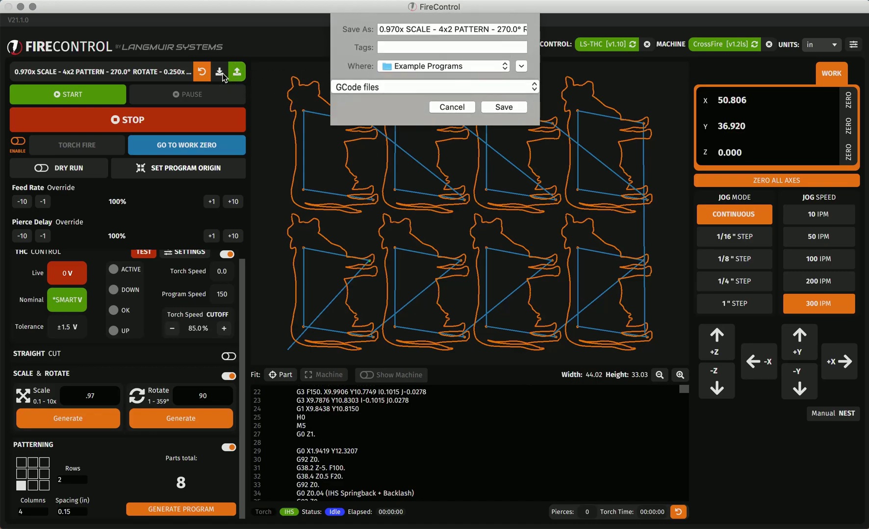
{"action": "left_click", "coordinate": [513, 110]}
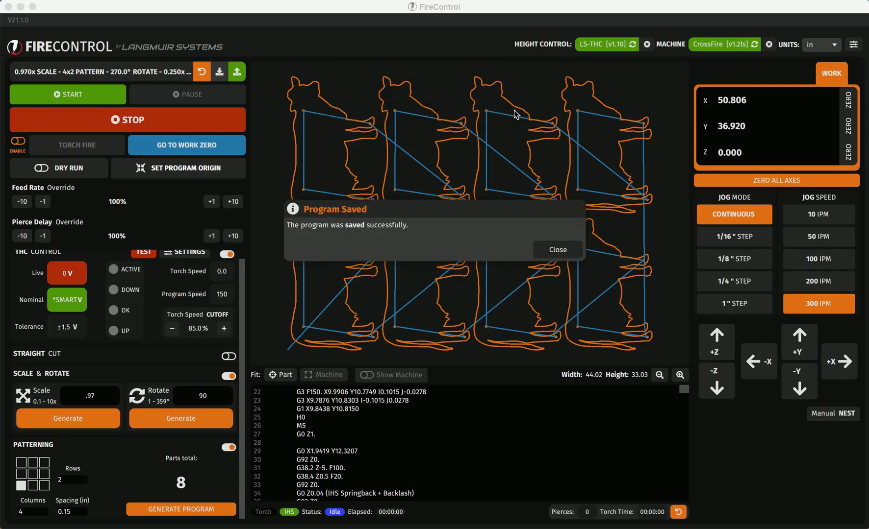
{"action": "left_click", "coordinate": [563, 248]}
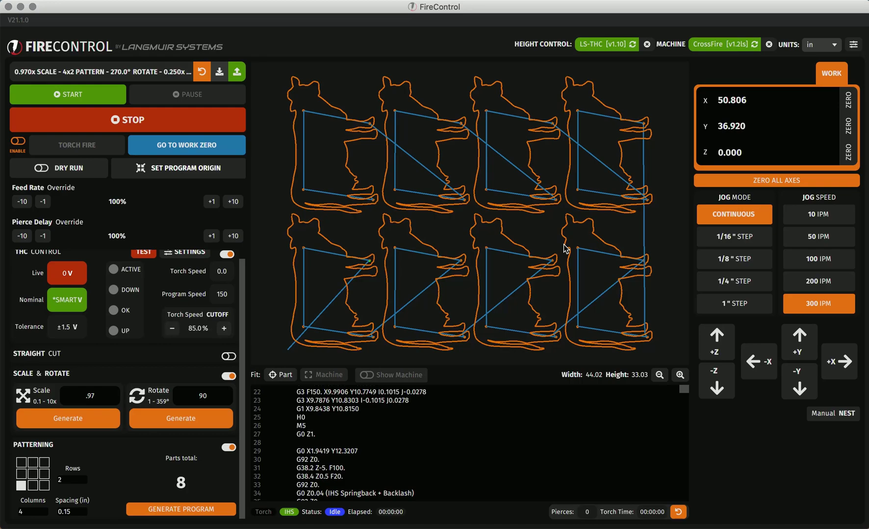
{"action": "left_click", "coordinate": [204, 68]}
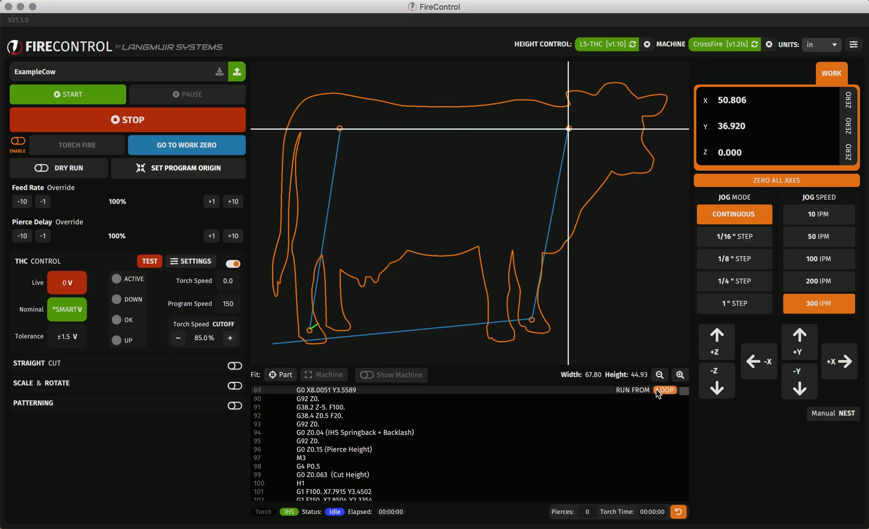
Generate a program that runs from the cutting loop at line 89, at the cow's rear leg
{"action": "left_click", "coordinate": [658, 391]}
{"action": "left_click", "coordinate": [504, 266]}
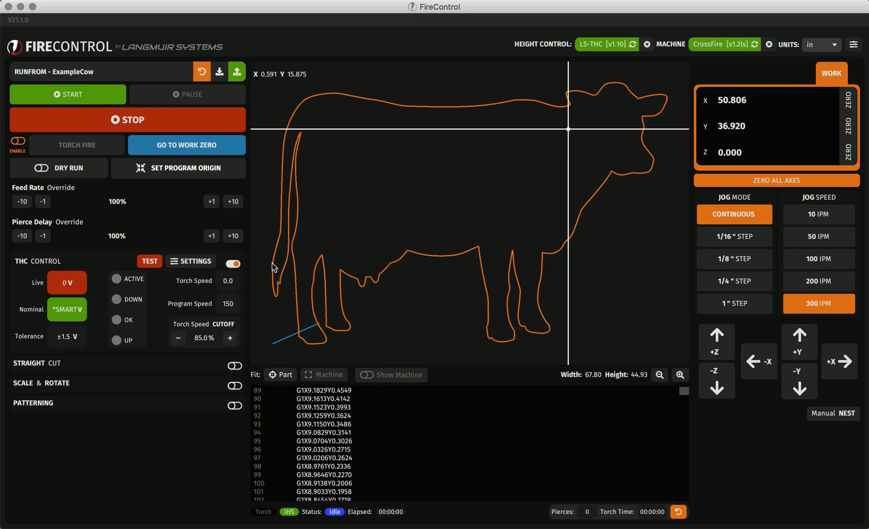
Select the point on the cow's tail and generate a program that runs from line 810
{"action": "left_click", "coordinate": [273, 280]}
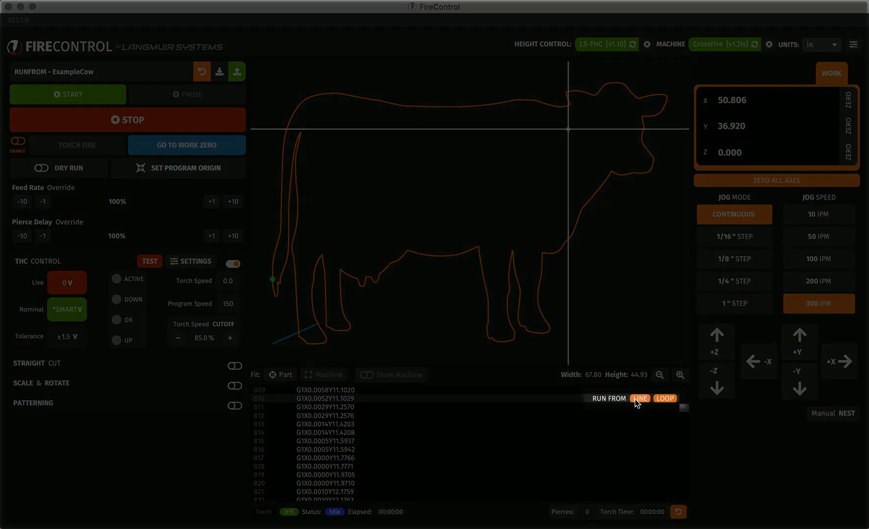
{"action": "left_click", "coordinate": [639, 398]}
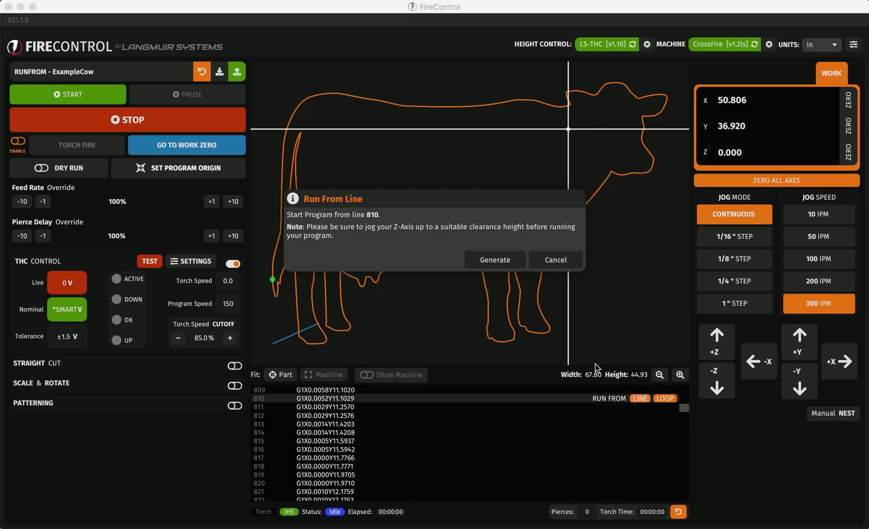
{"action": "left_click", "coordinate": [499, 263]}
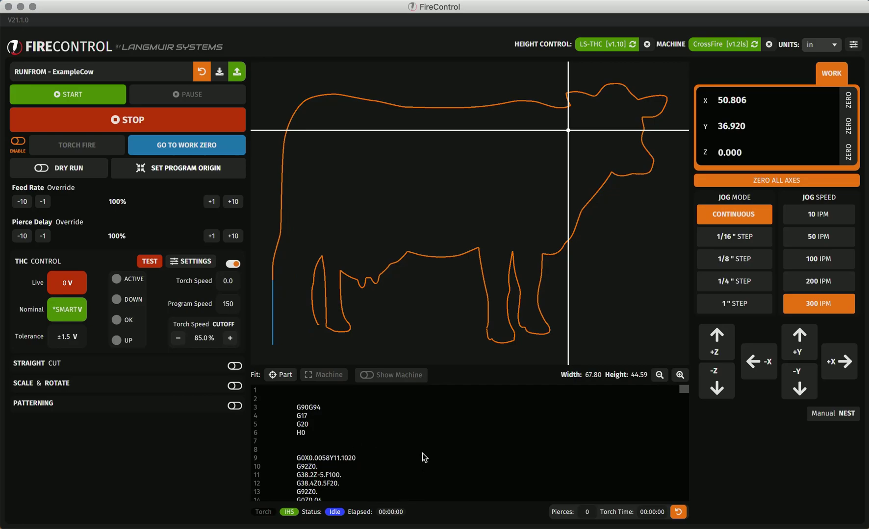